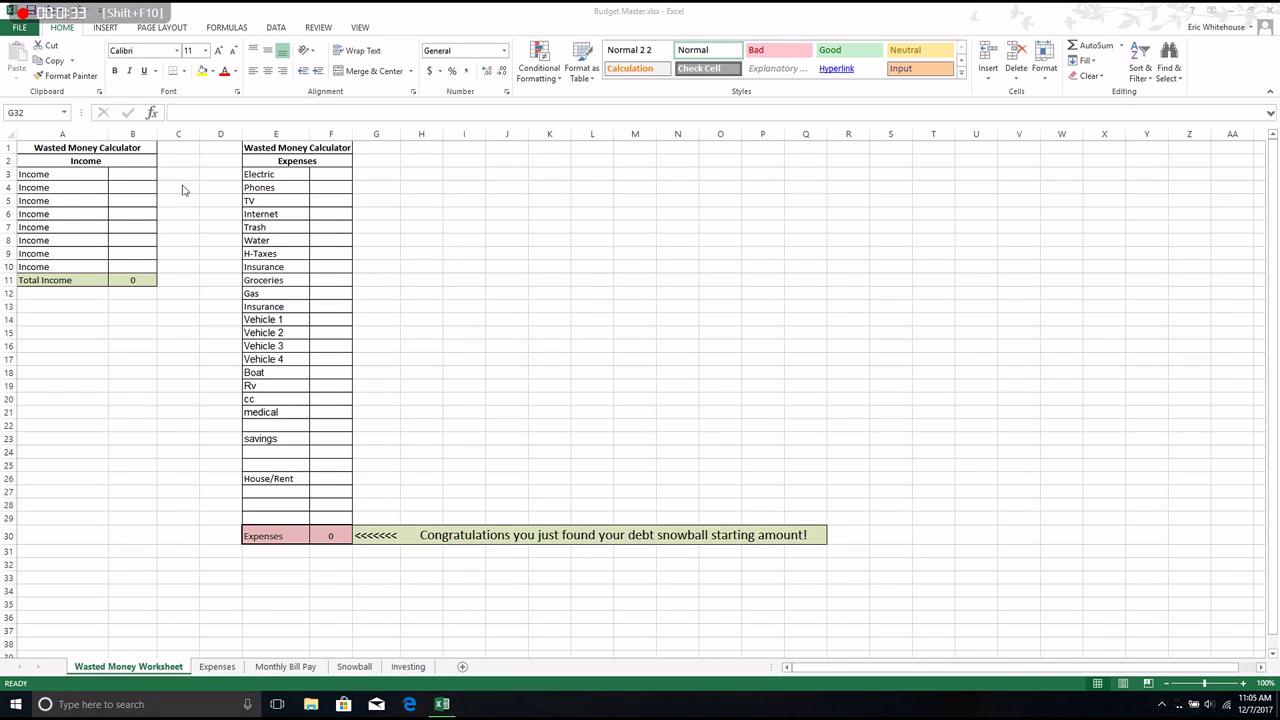
Enter the paychecks 1000, 750, 1000 and 750 into B3:B6 under Income.
click(117, 177)
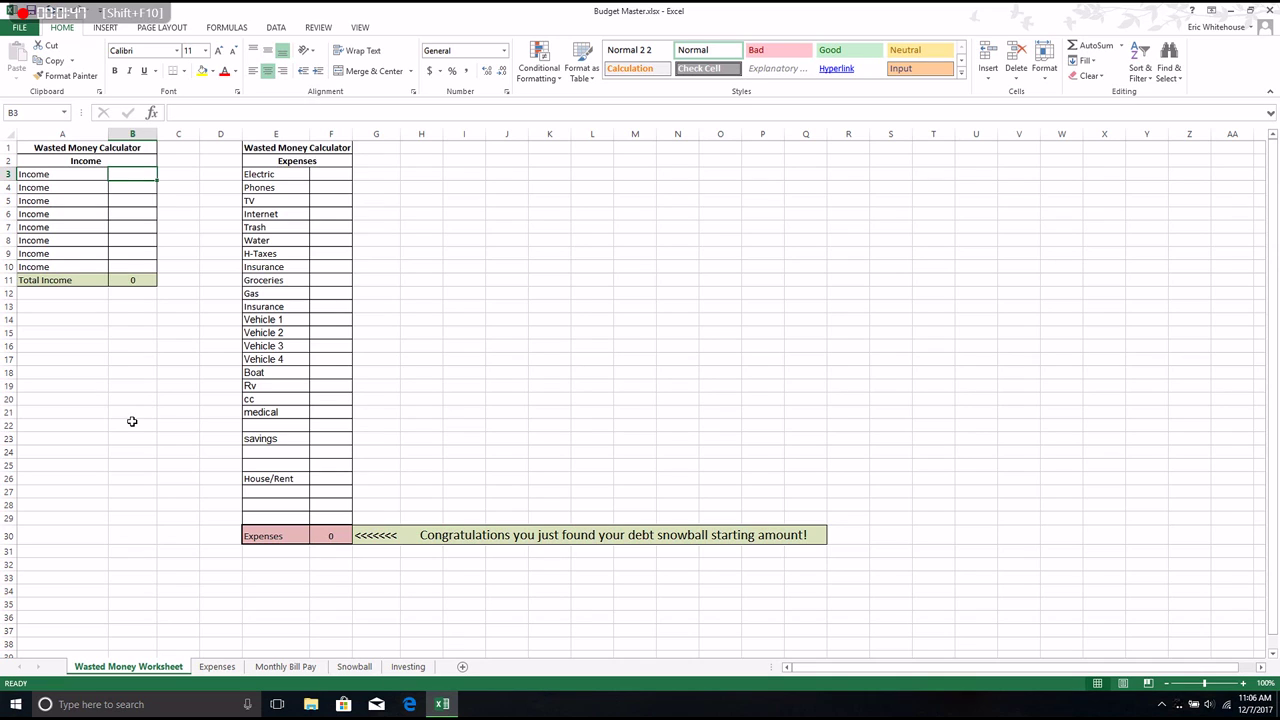
text(1000)
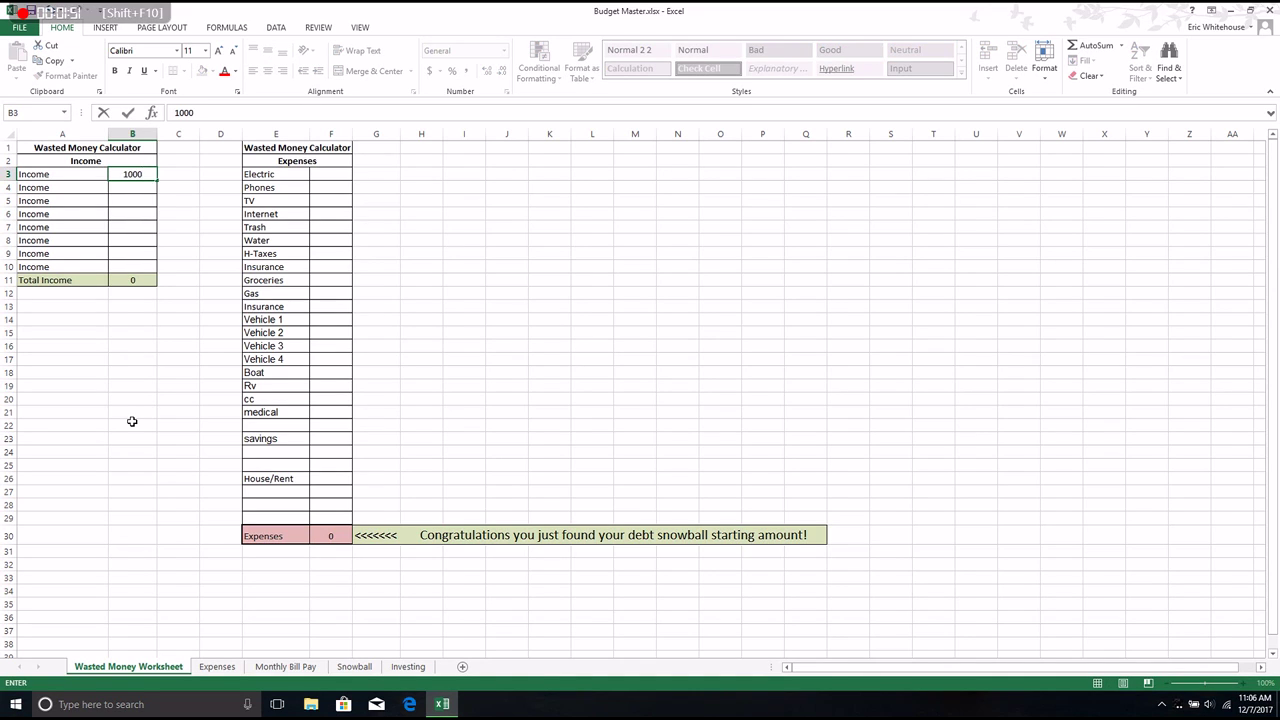
key(Return)
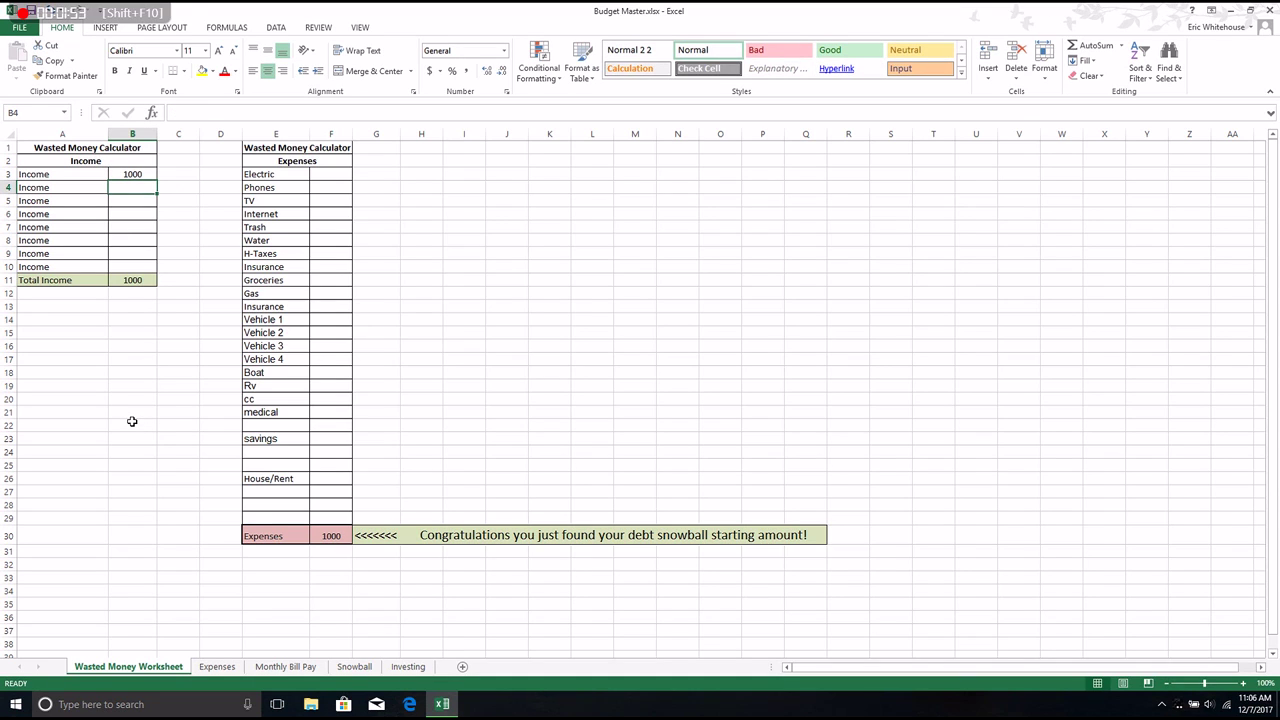
text(75)
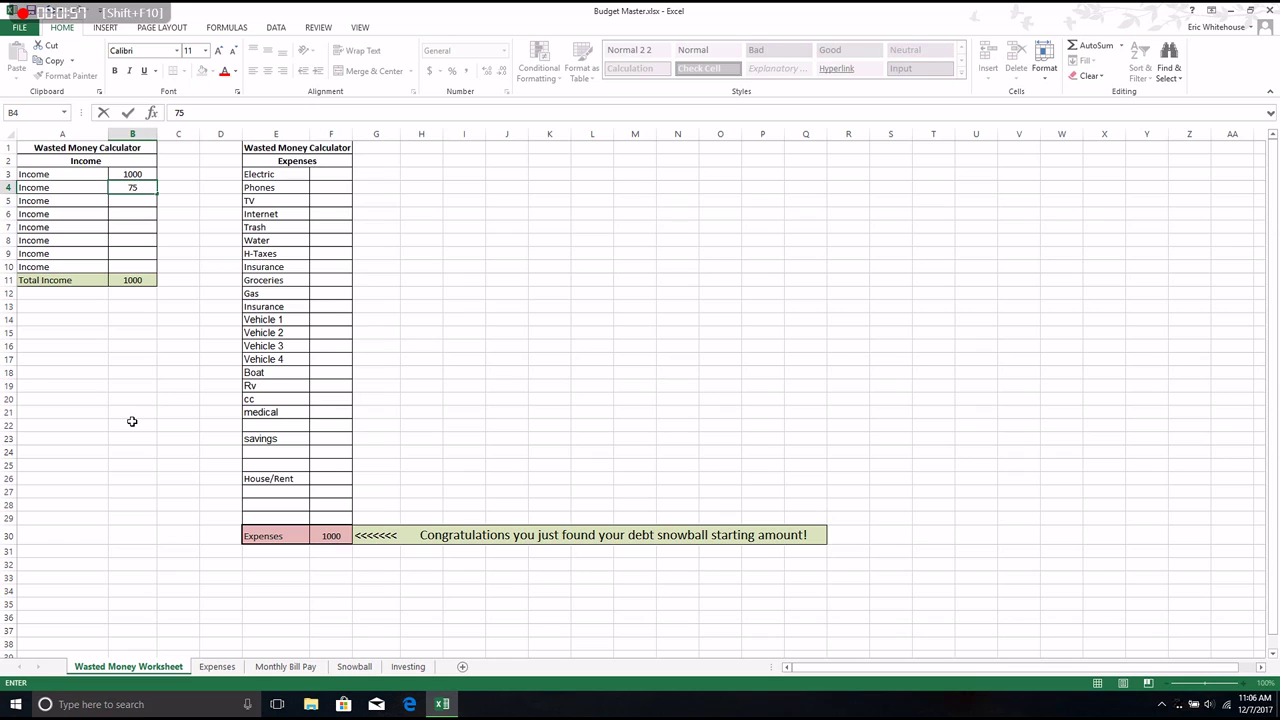
text(0)
key(Return)
text(1000)
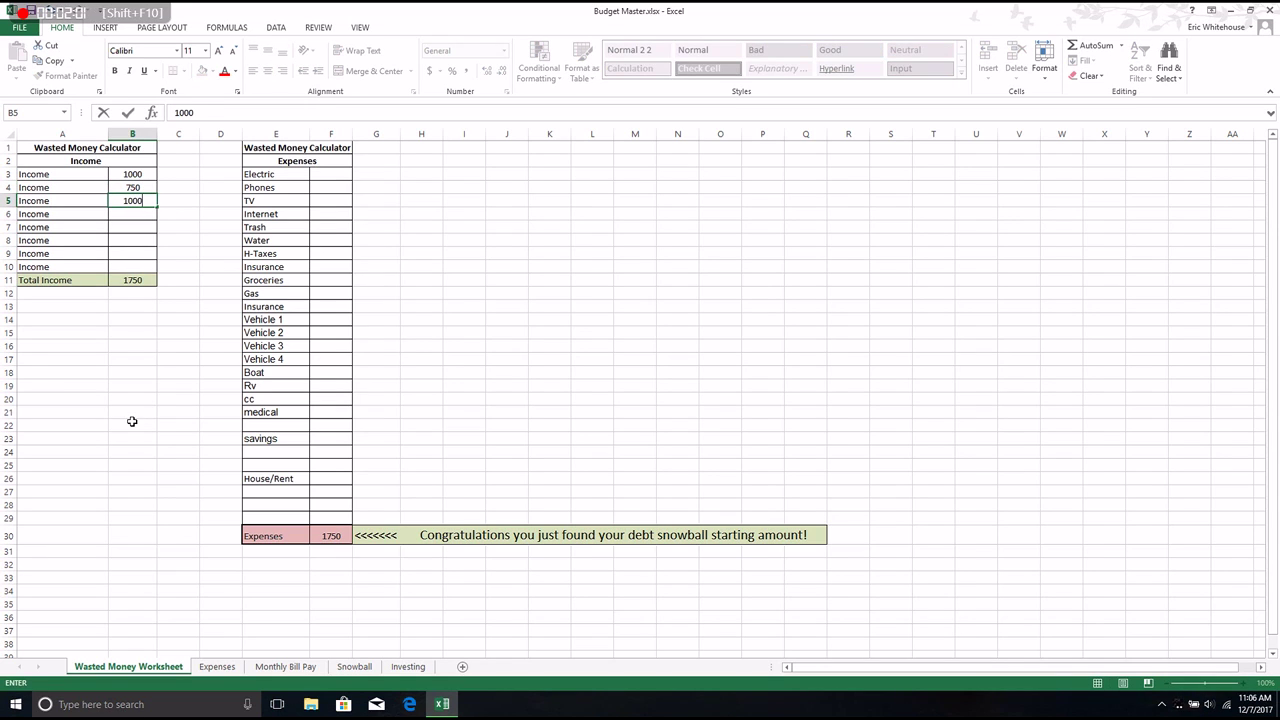
key(Return)
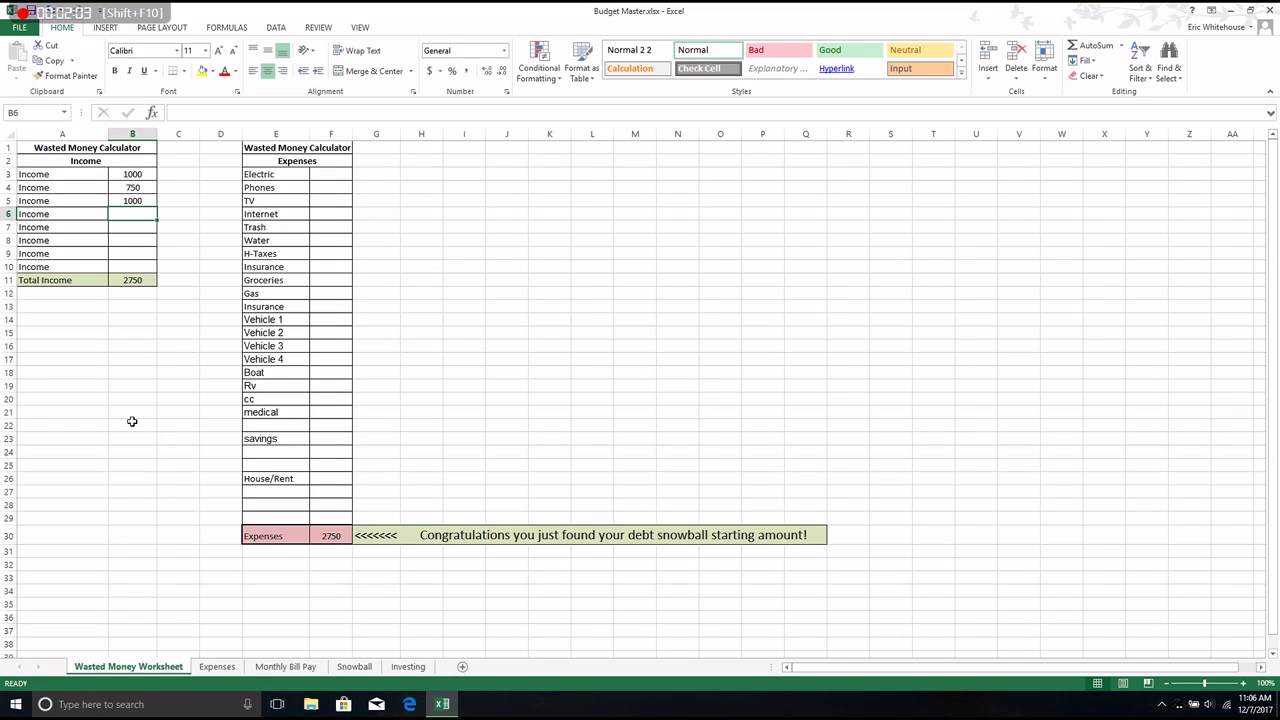
text(750)
key(Return)
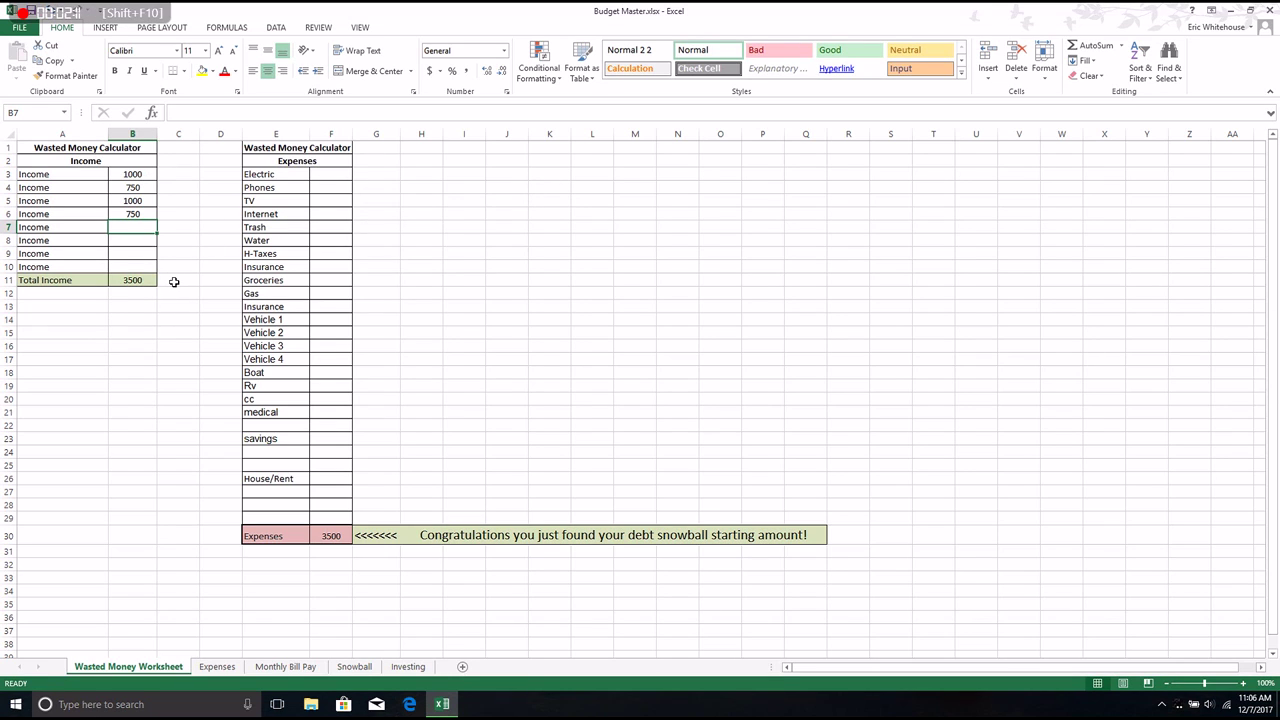
click(332, 179)
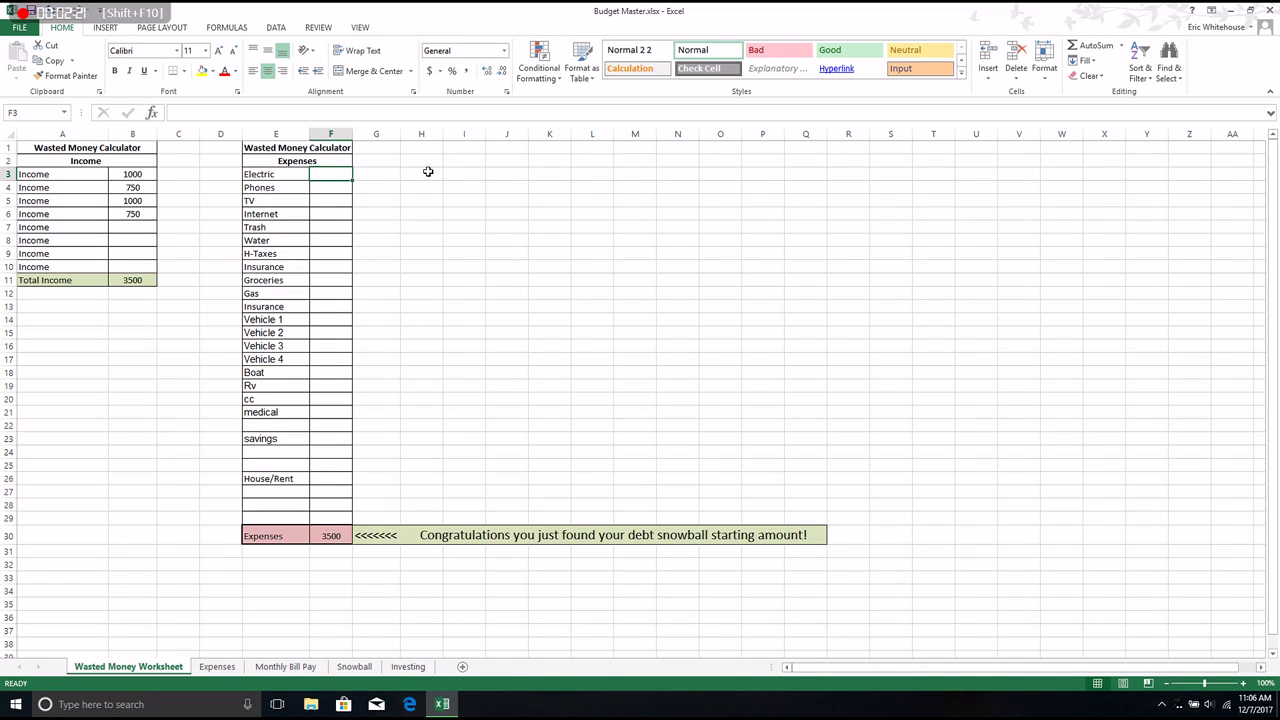
Enter the utilities: Electric 150, Phones 250, TV 50, Internet 50, Trash 20, Water 35.
text(150)
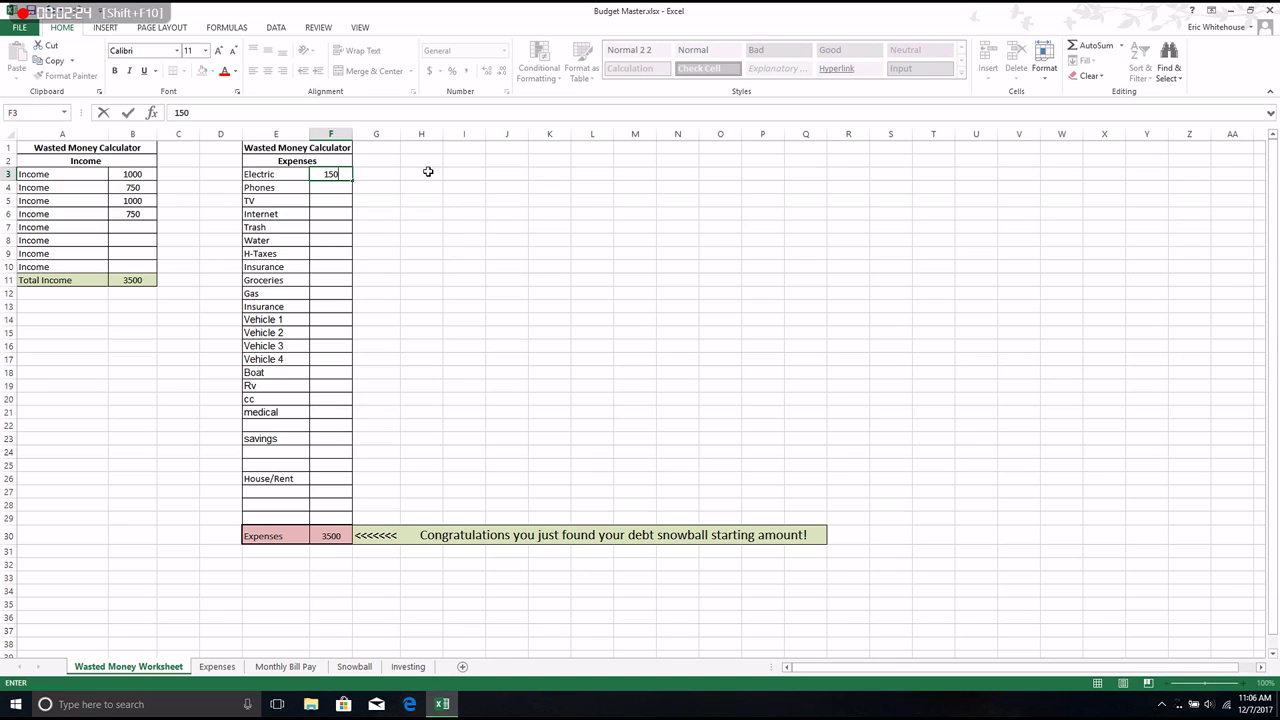
key(Return)
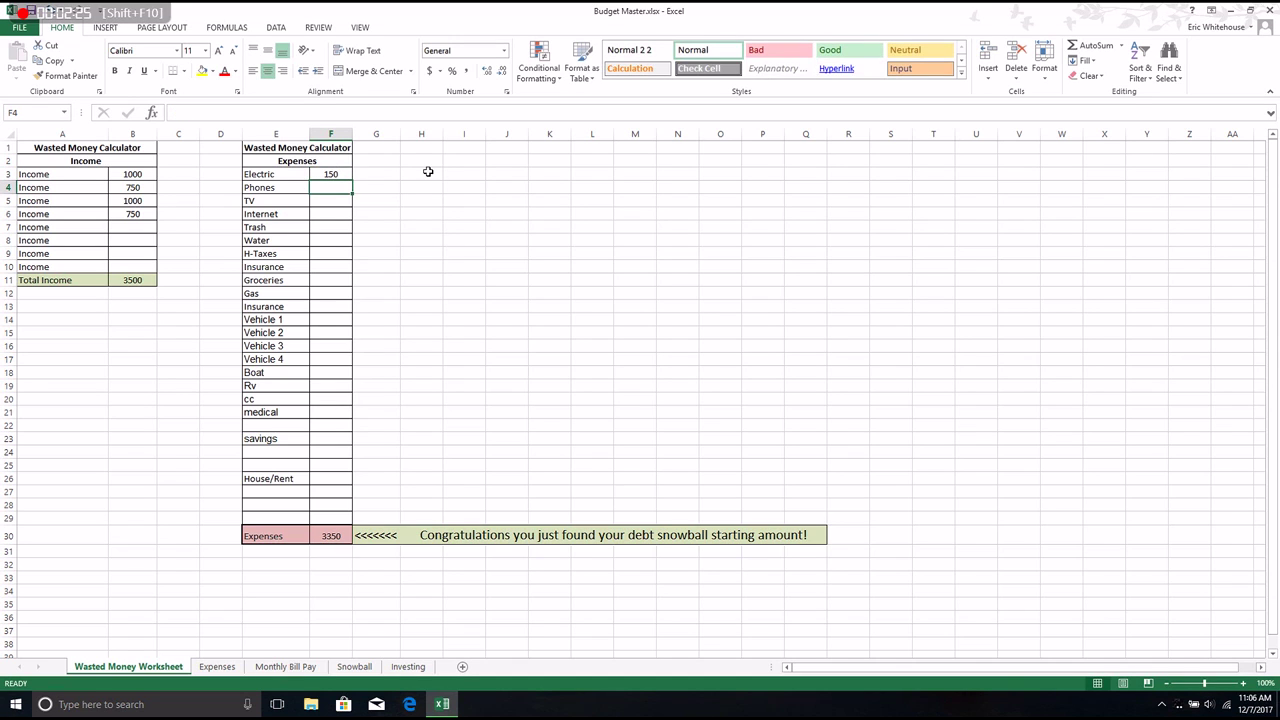
text(250)
key(Return)
text(50)
key(Return)
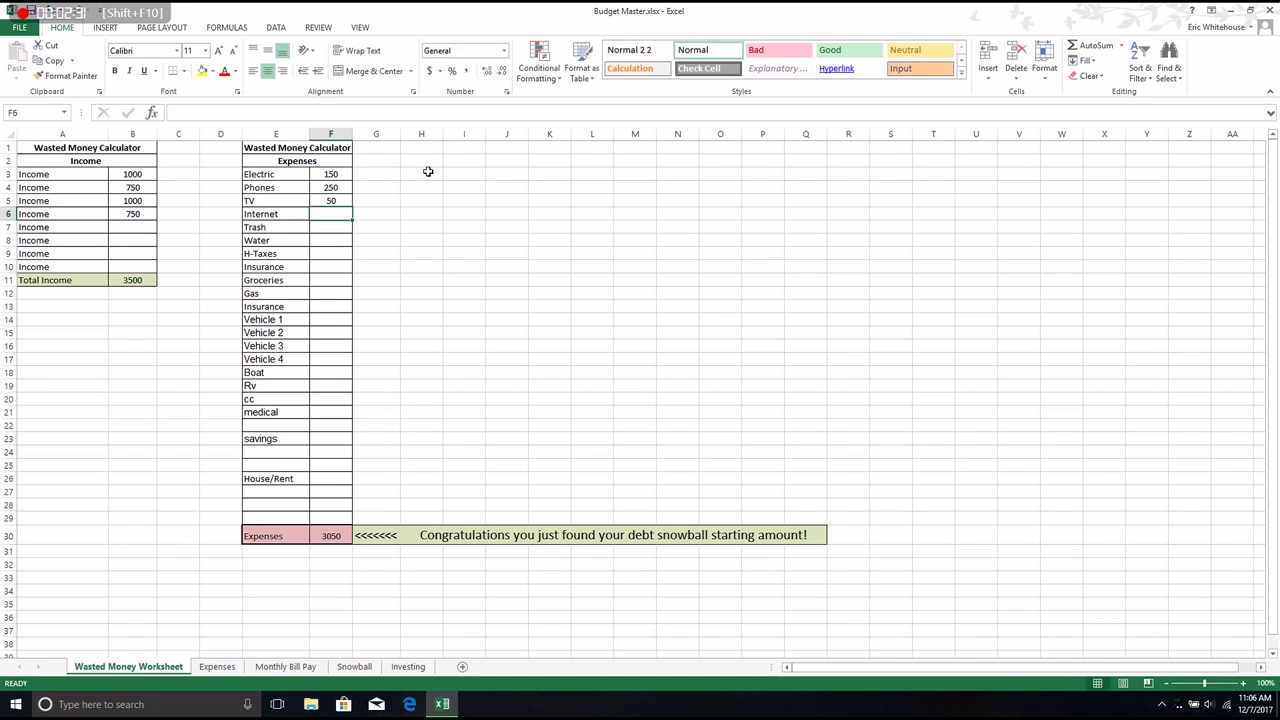
text(50)
key(Return)
text(20)
key(Return)
text(35)
key(Return)
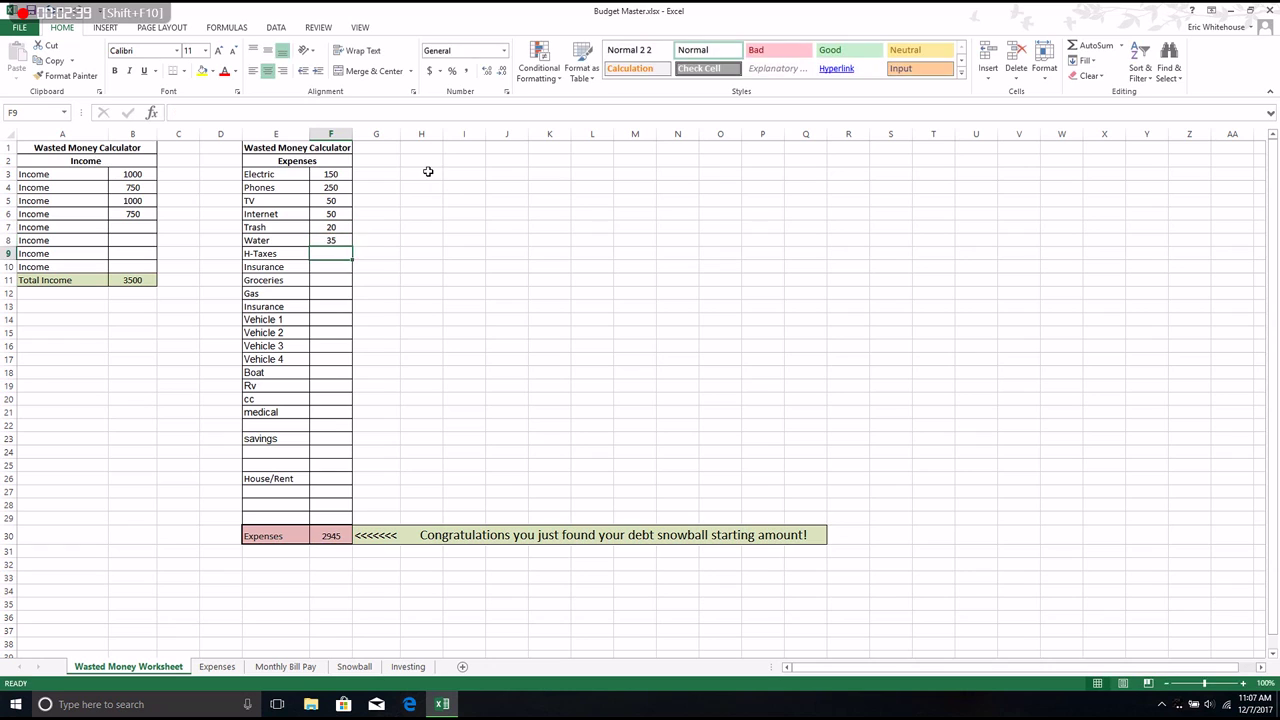
Skip H-Taxes, enter Insurance 350, then amounts 500, 450, 300 and 200 further down.
key(Return)
text(350)
key(Return)
key(Return)
key(Return)
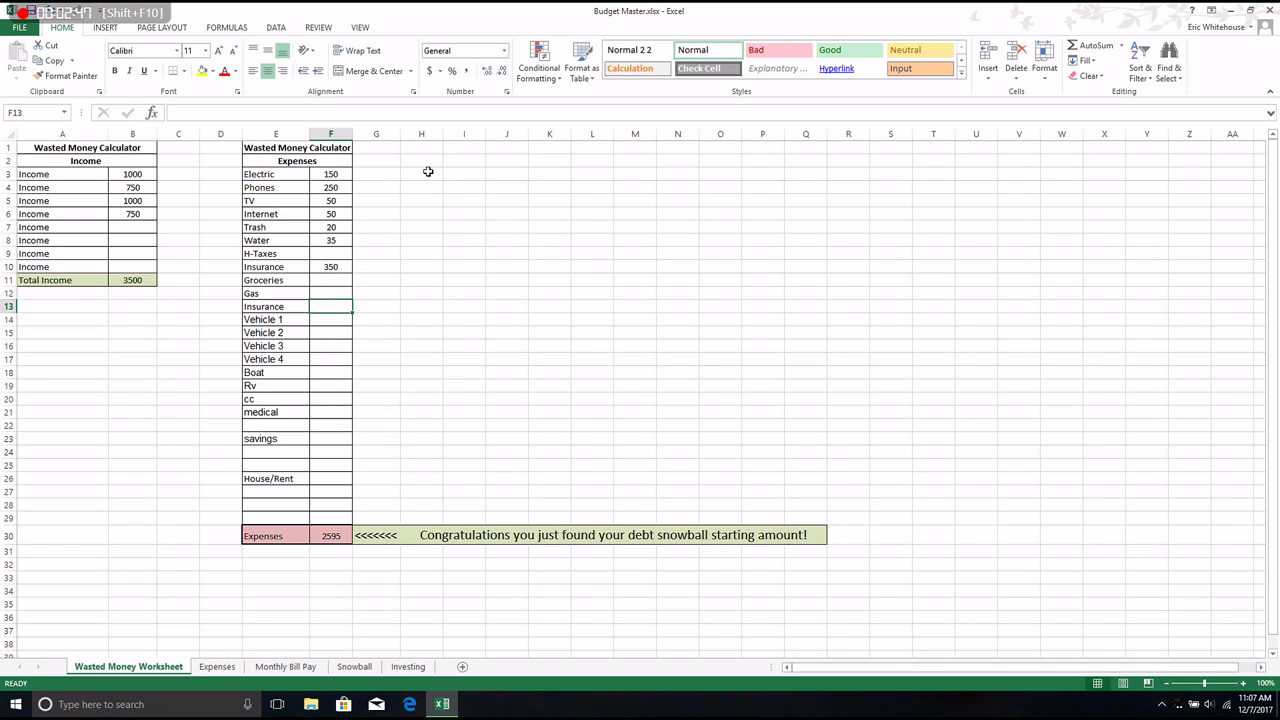
key(Return)
text(500)
key(Return)
text(450)
key(Return)
key(Return)
key(Return)
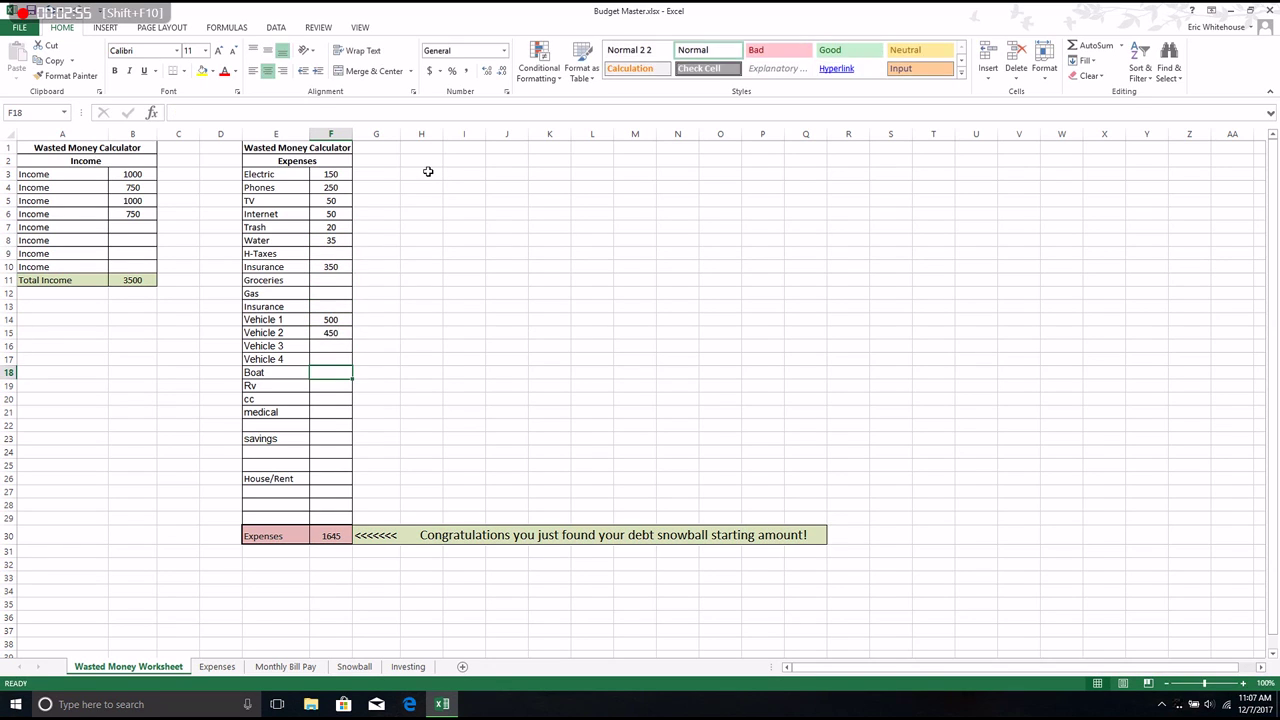
text(300)
key(Return)
key(Return)
text(200)
key(Return)
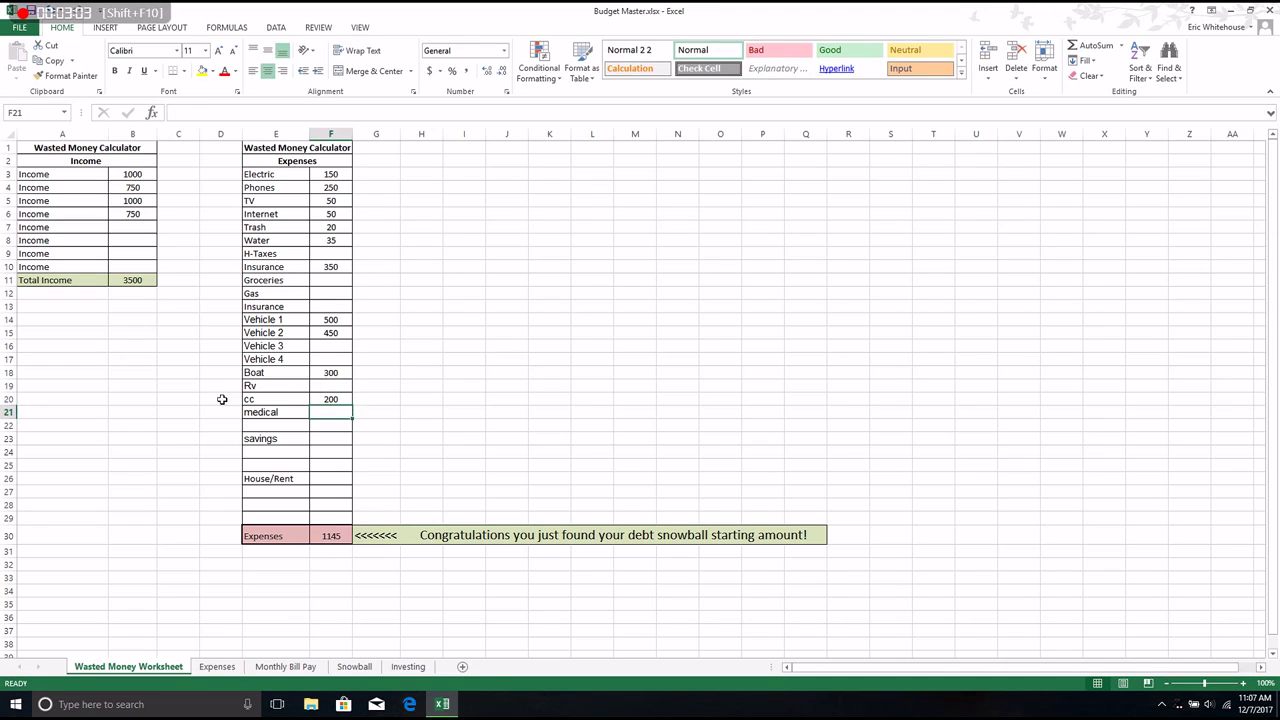
key(Return)
key(Return)
key(Return)
key(Return)
Enter House/Rent 750, then set Vehicle 2 to 200 and Vehicle 1 to 450.
key(Down)
text(750)
key(Up)
key(Up)
key(Up)
key(Up)
key(Up)
key(Up)
key(Up)
key(Up)
key(Up)
key(Up)
key(Up)
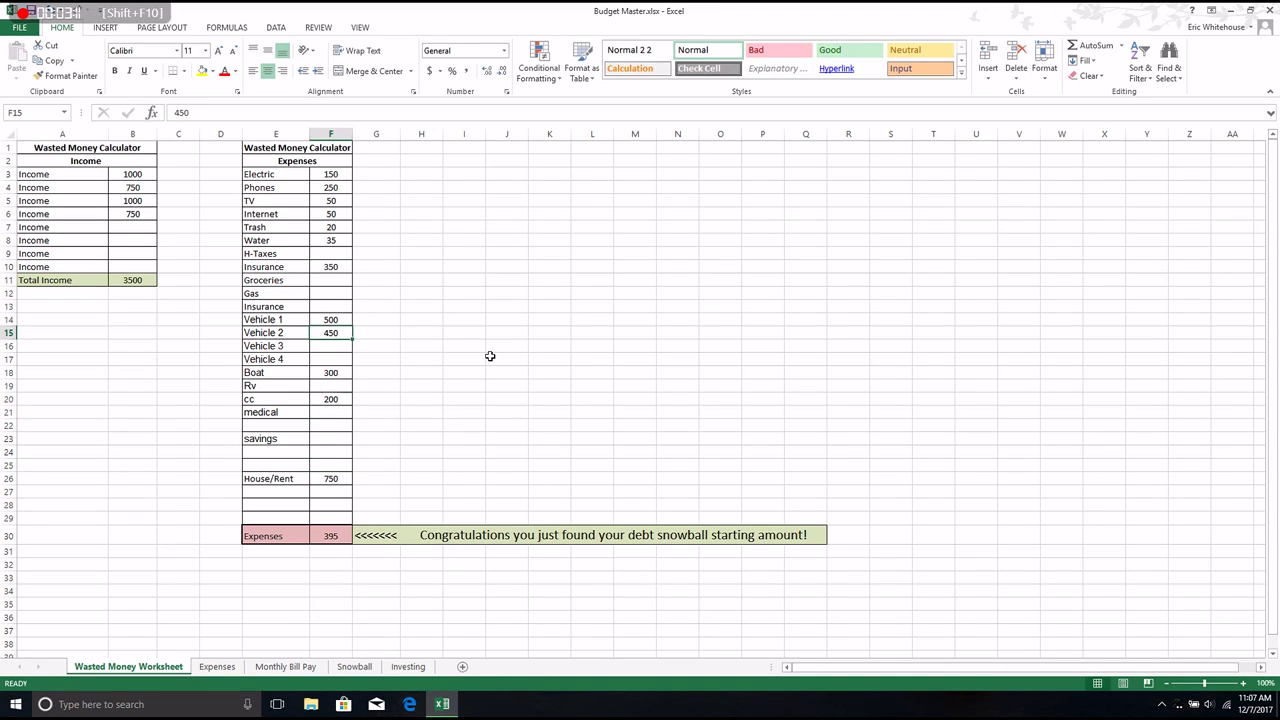
text(200)
key(Up)
text(450)
key(Up)
key(Up)
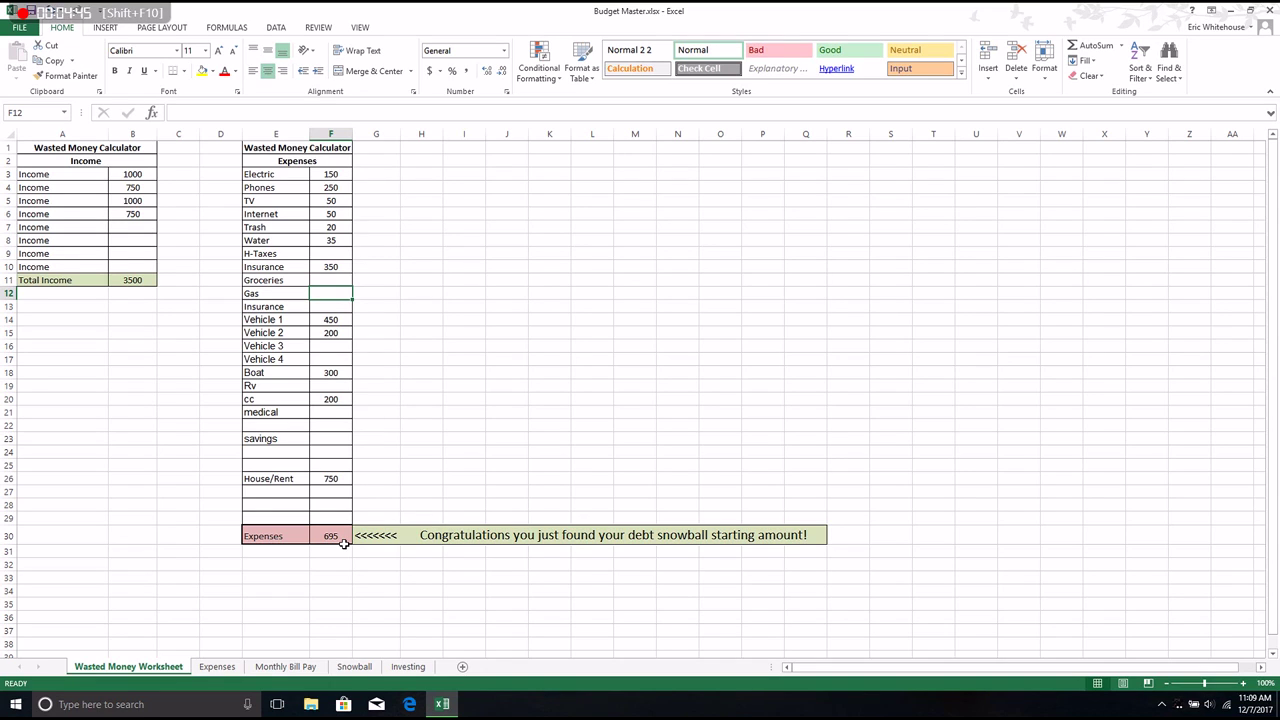
Enter 400 for Groceries and check the snowball total formula.
key(Up)
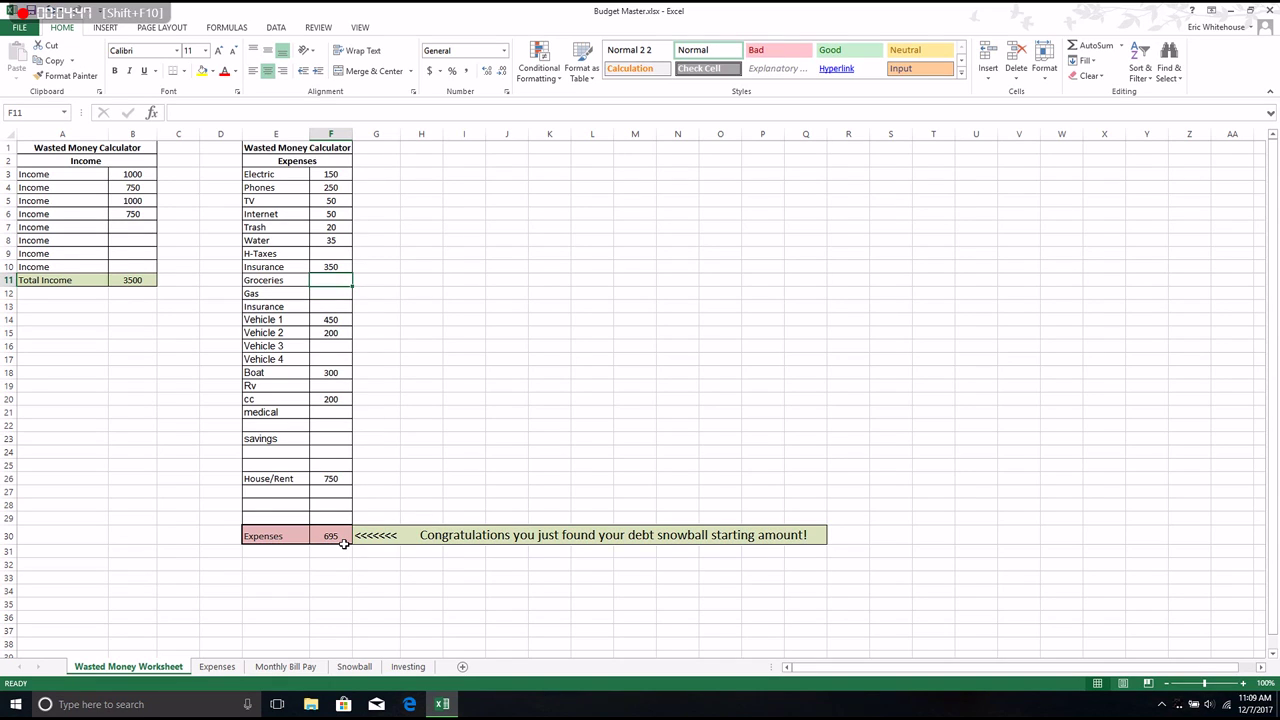
text(4000)
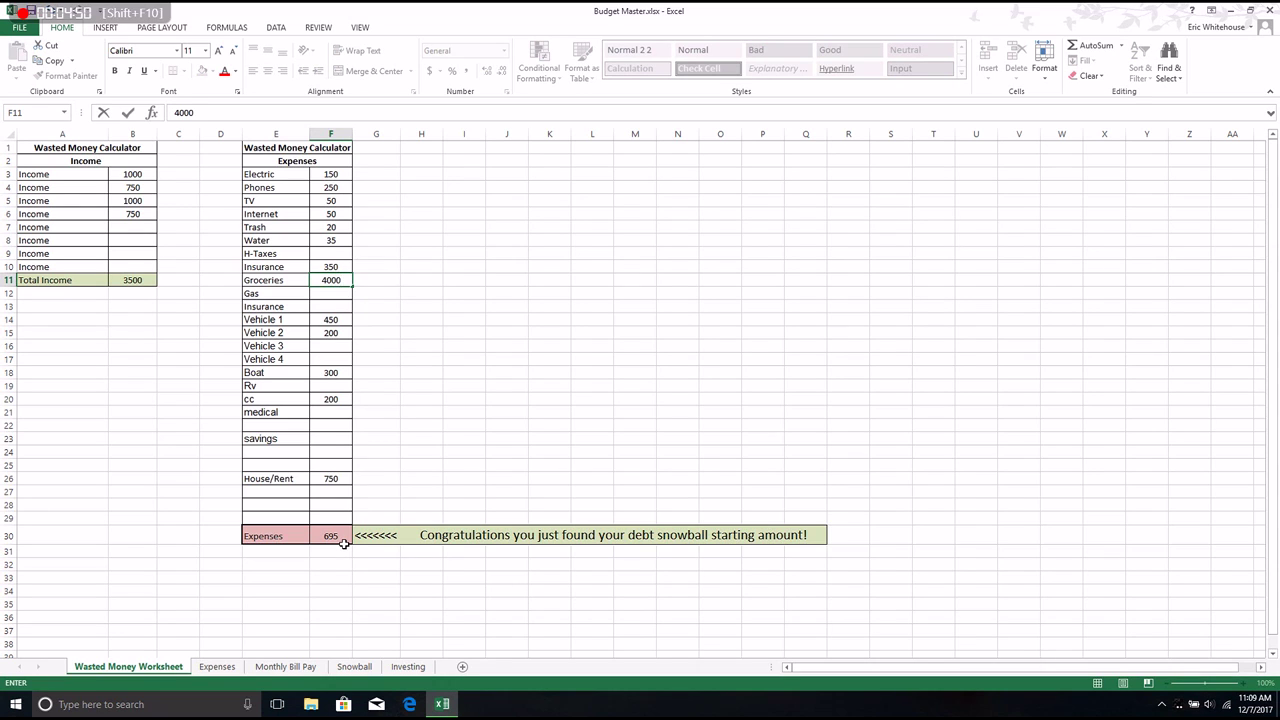
key(BackSpace)
click(337, 536)
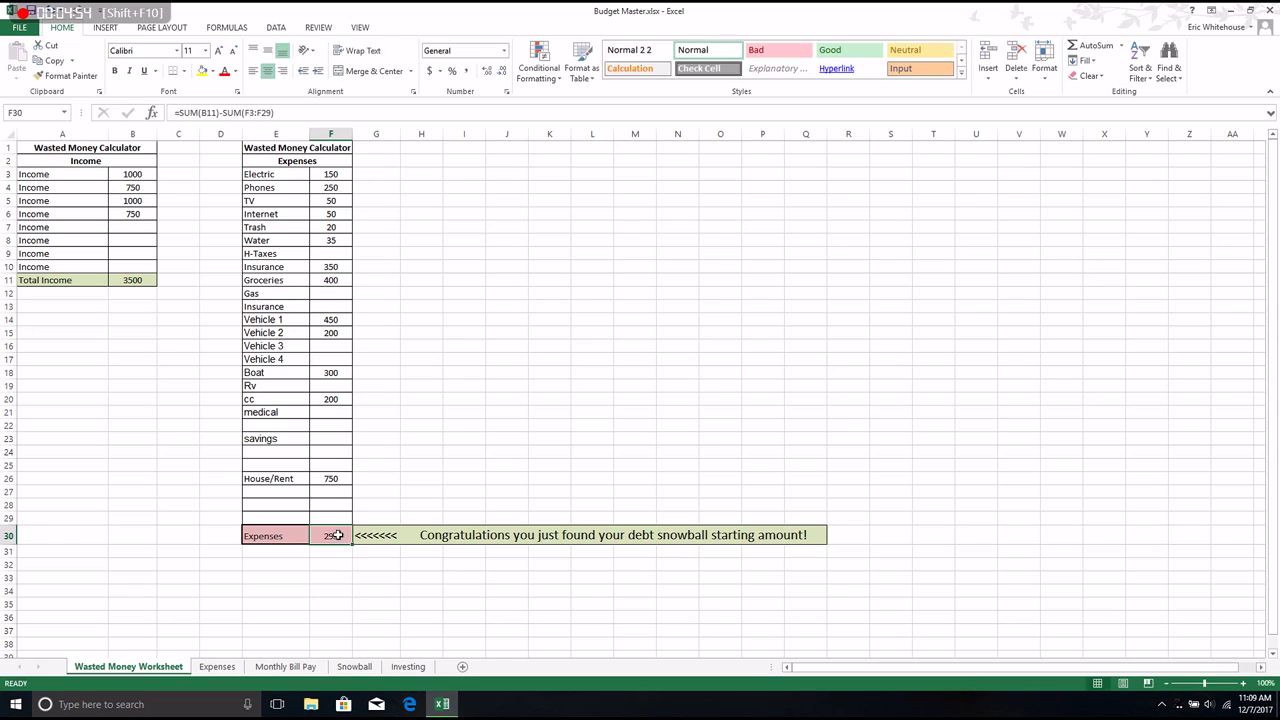
click(442, 427)
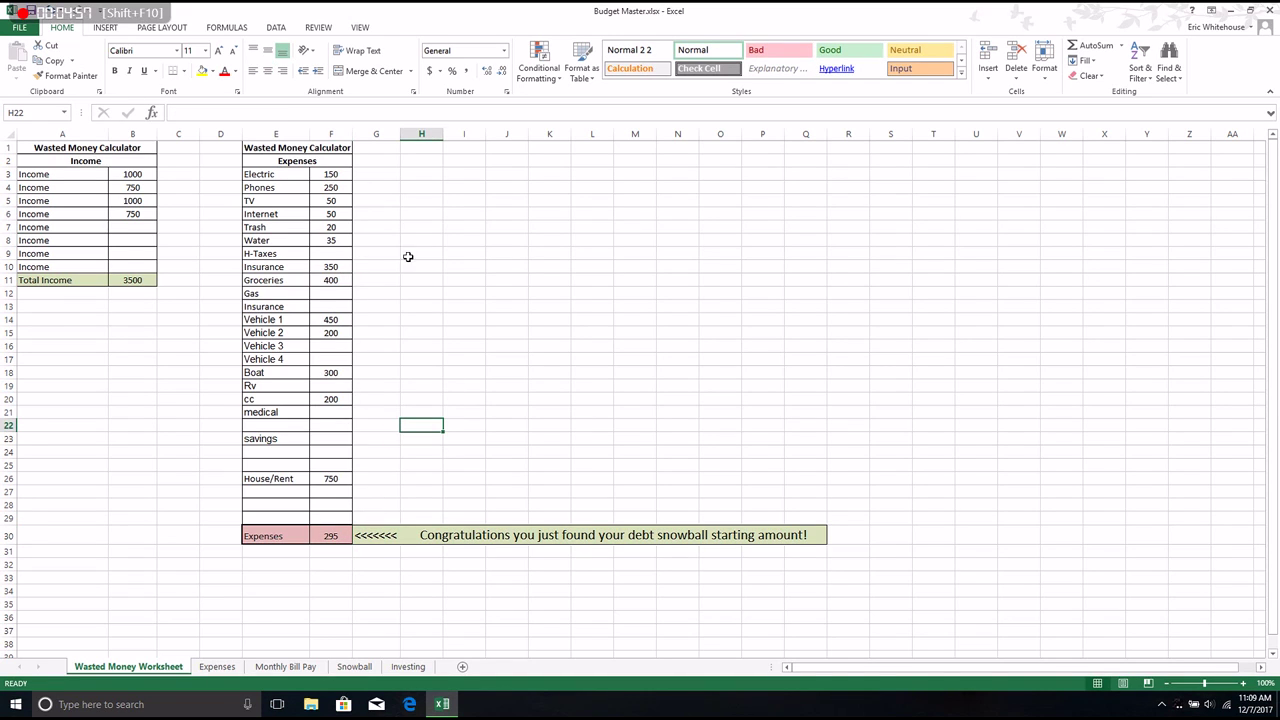
Enter 140 as the Gas expense.
click(341, 290)
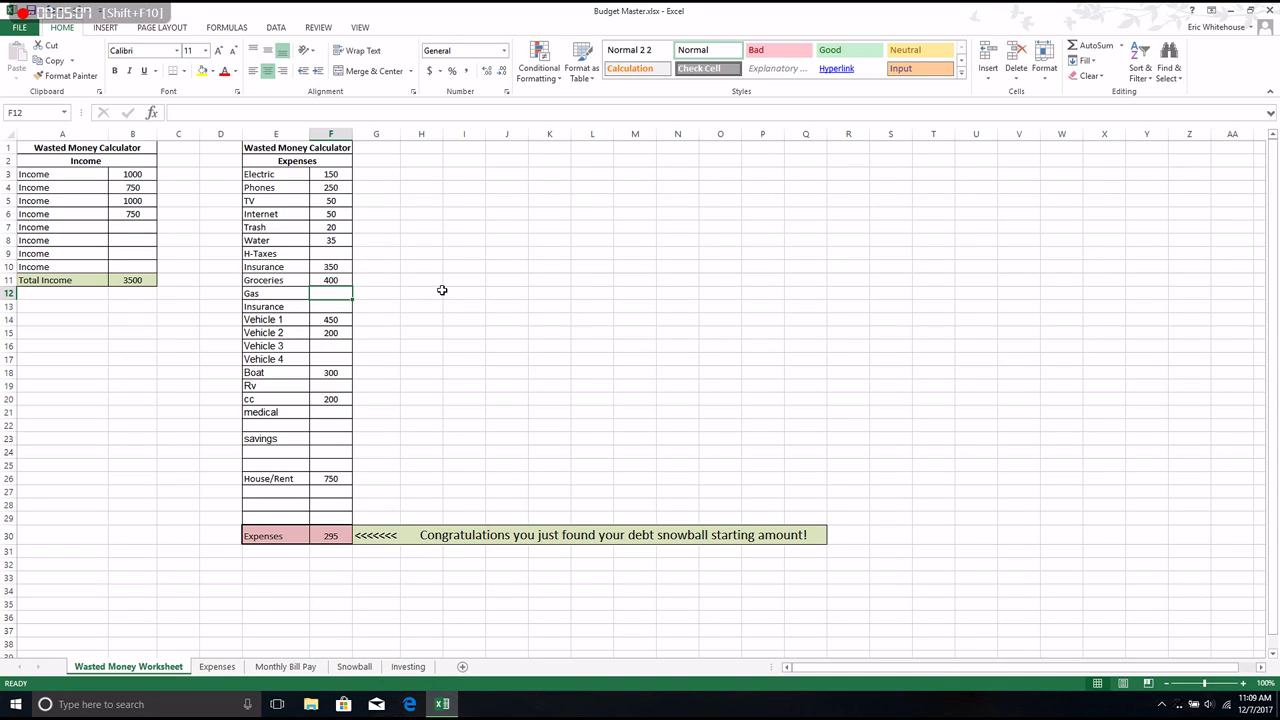
text(8)
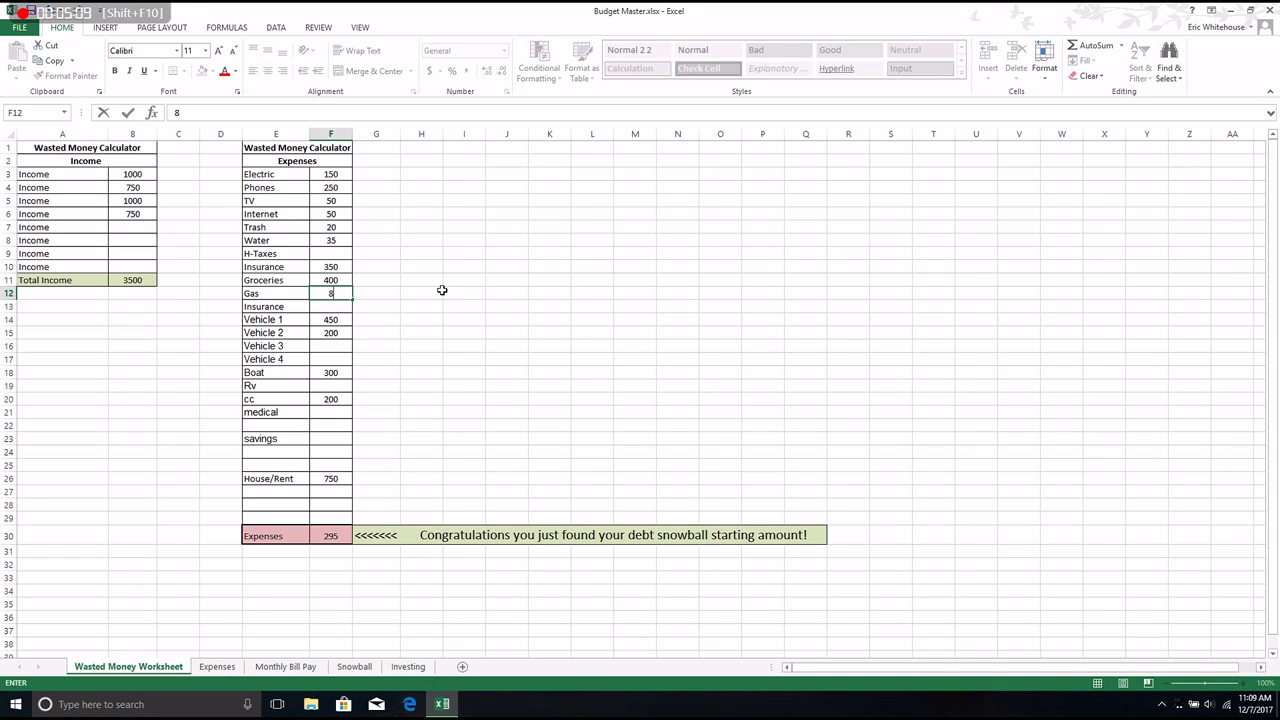
key(BackSpace)
text(140)
key(Return)
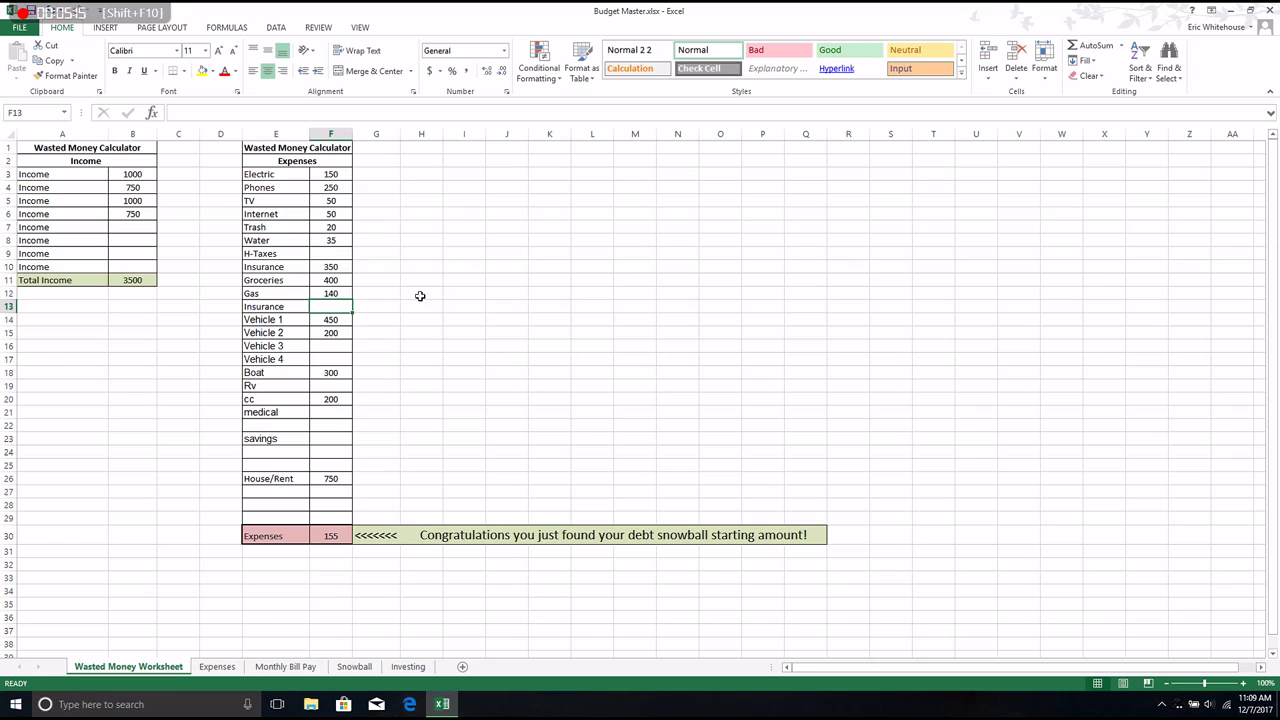
drag(384, 172, 377, 509)
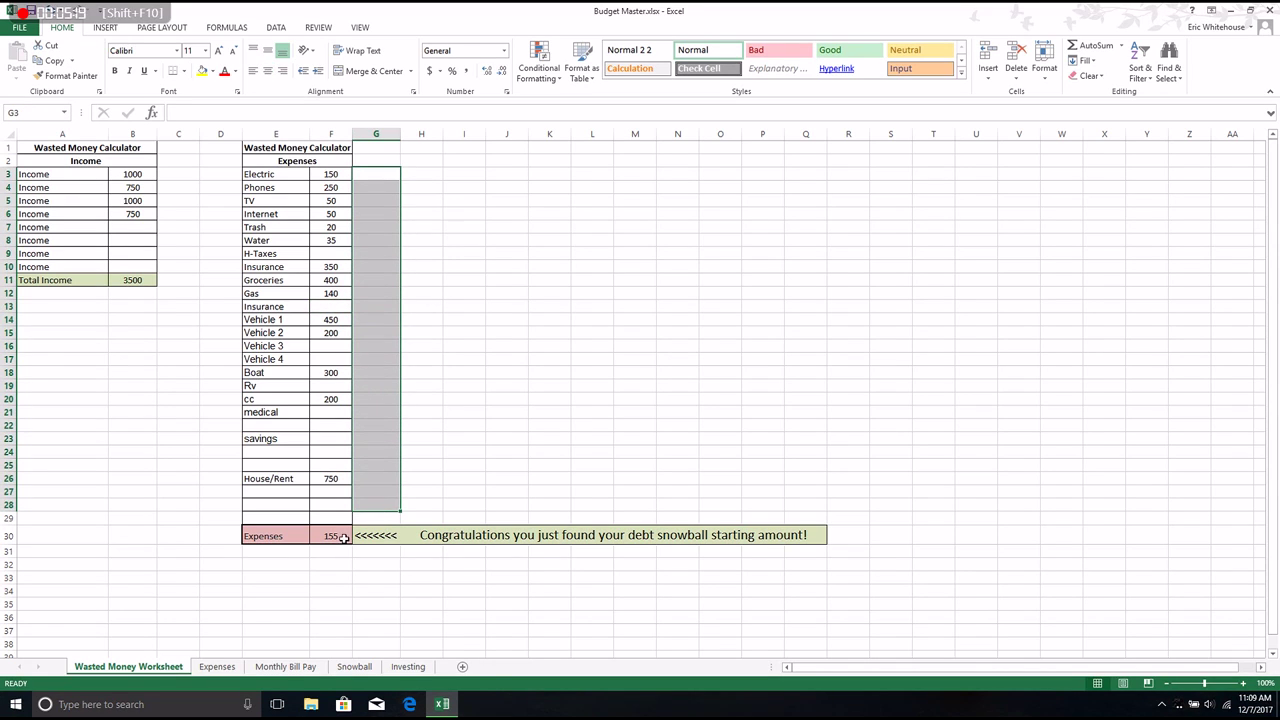
click(342, 556)
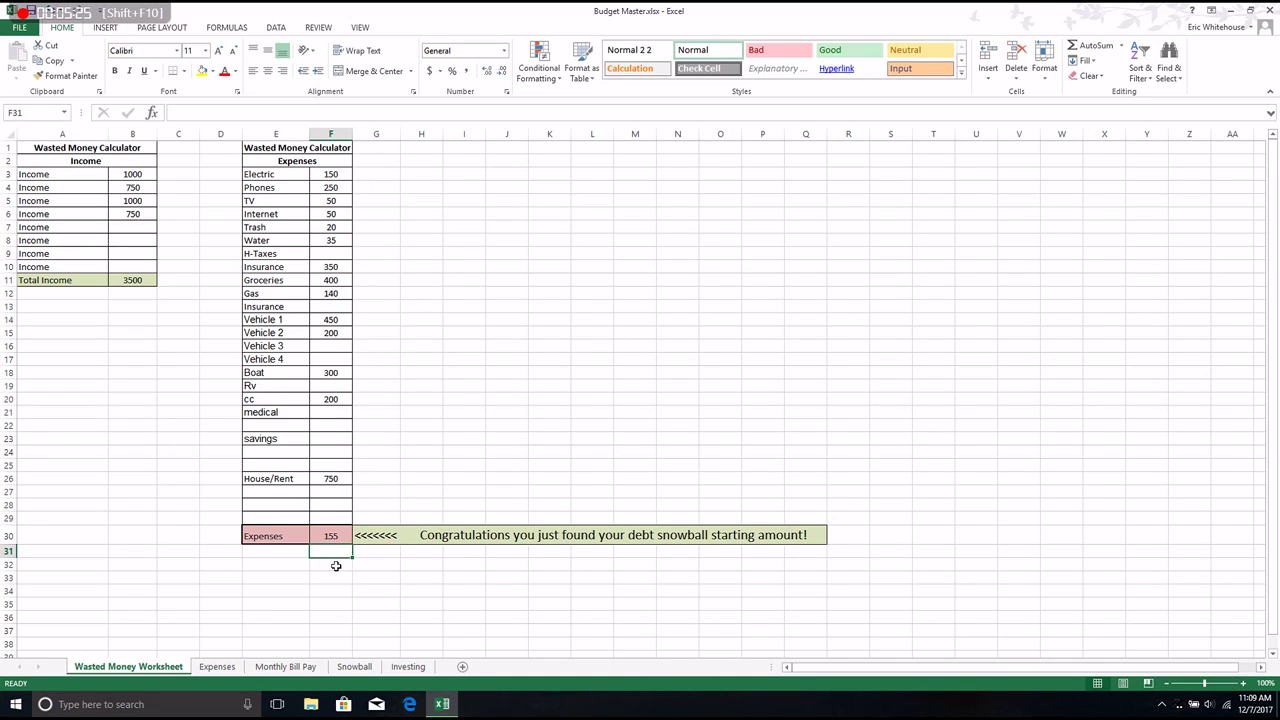
click(324, 561)
click(322, 537)
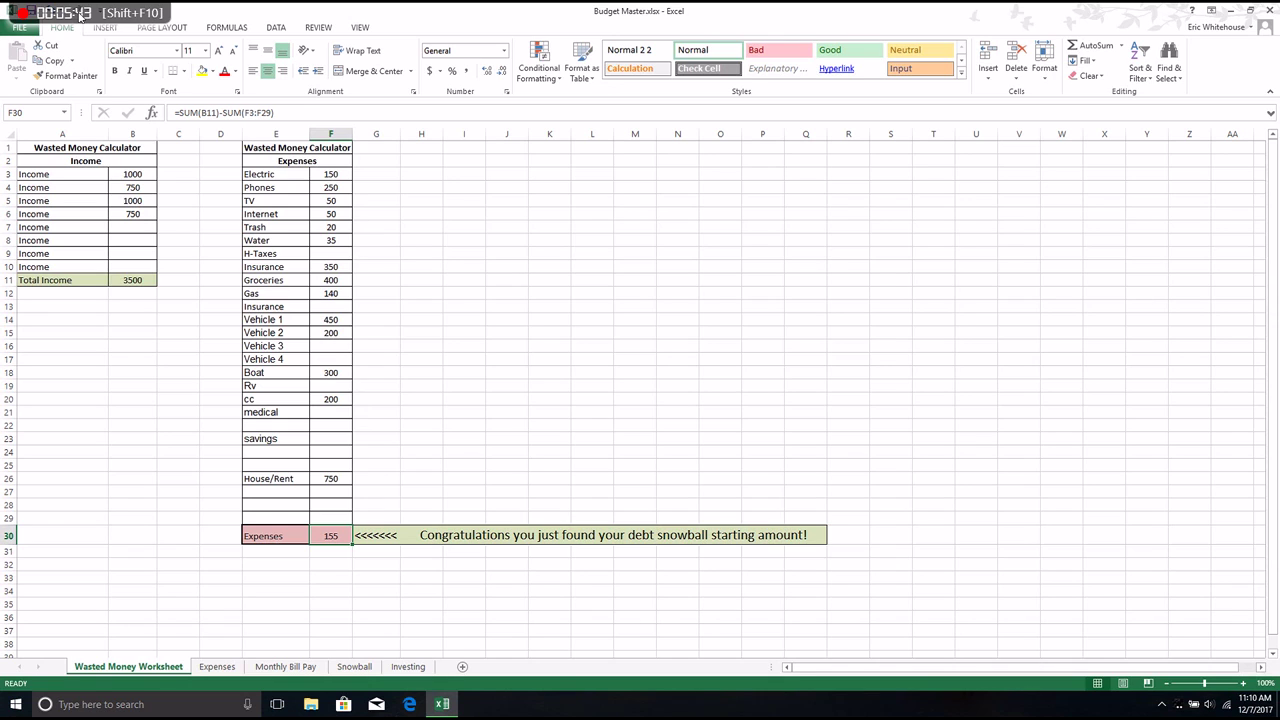
mouse_move(80, 15)
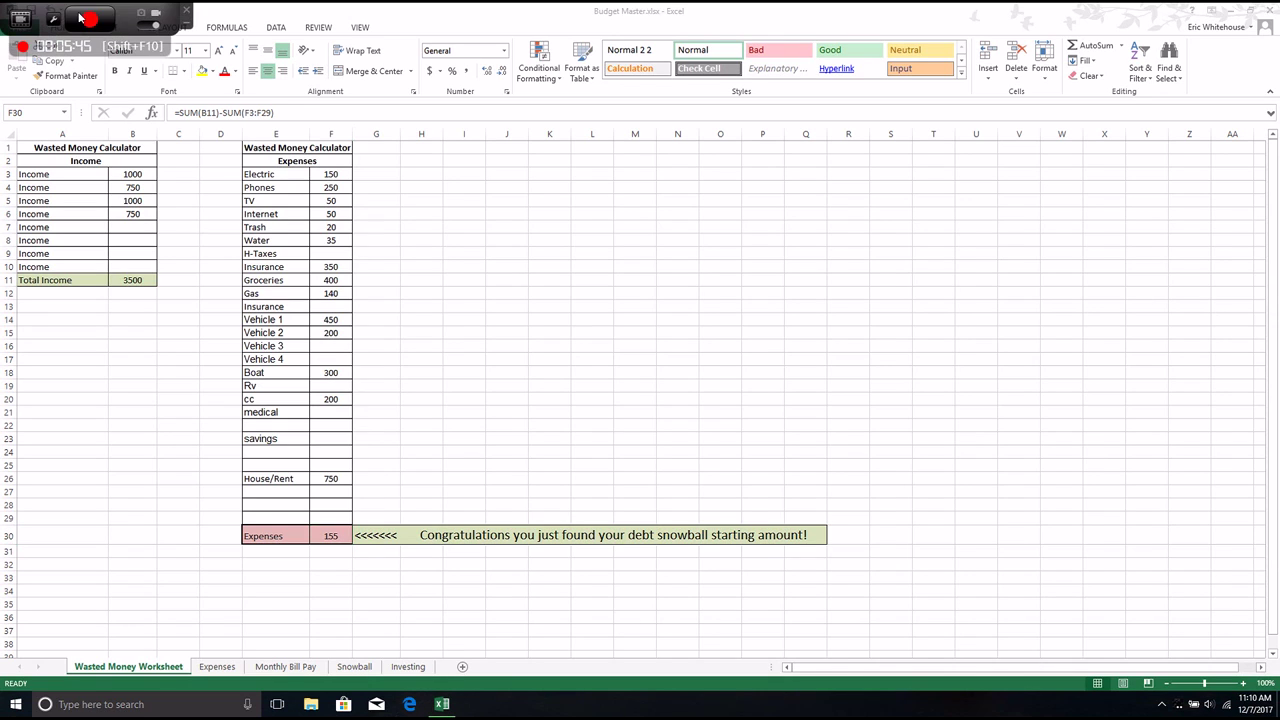